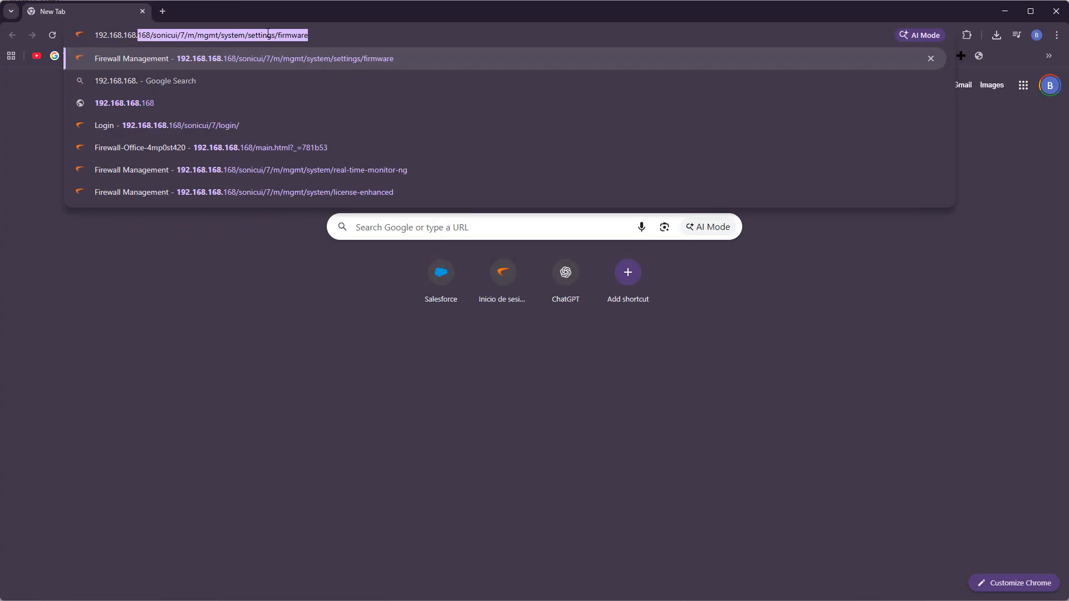
Step: Go to 192.168.168.168 and proceed past the certificate warning to the login page
type("168")
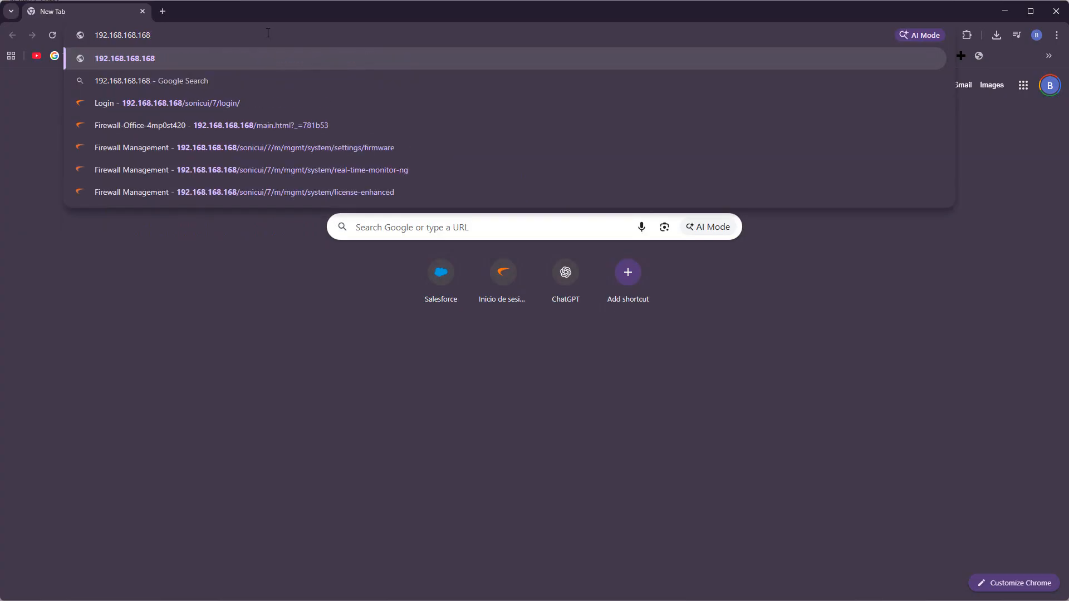
key("Return")
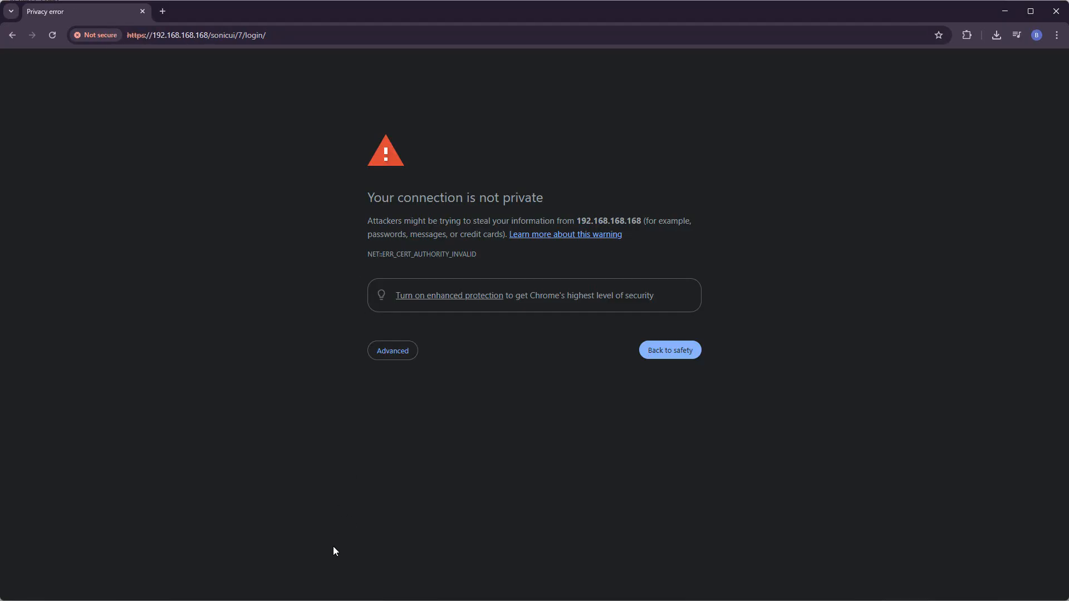
left_click(393, 351)
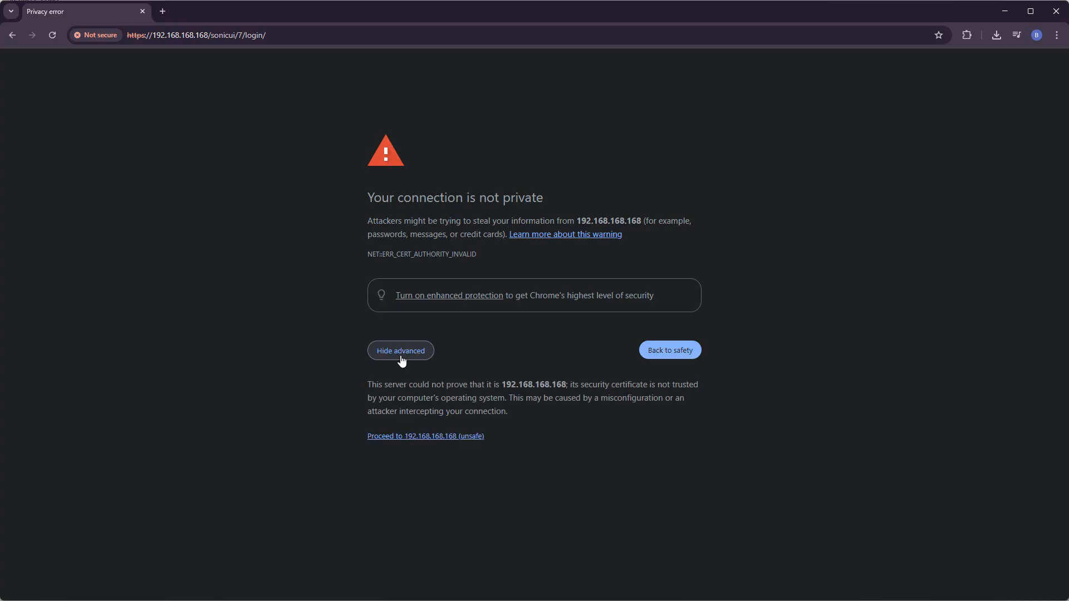
left_click(417, 437)
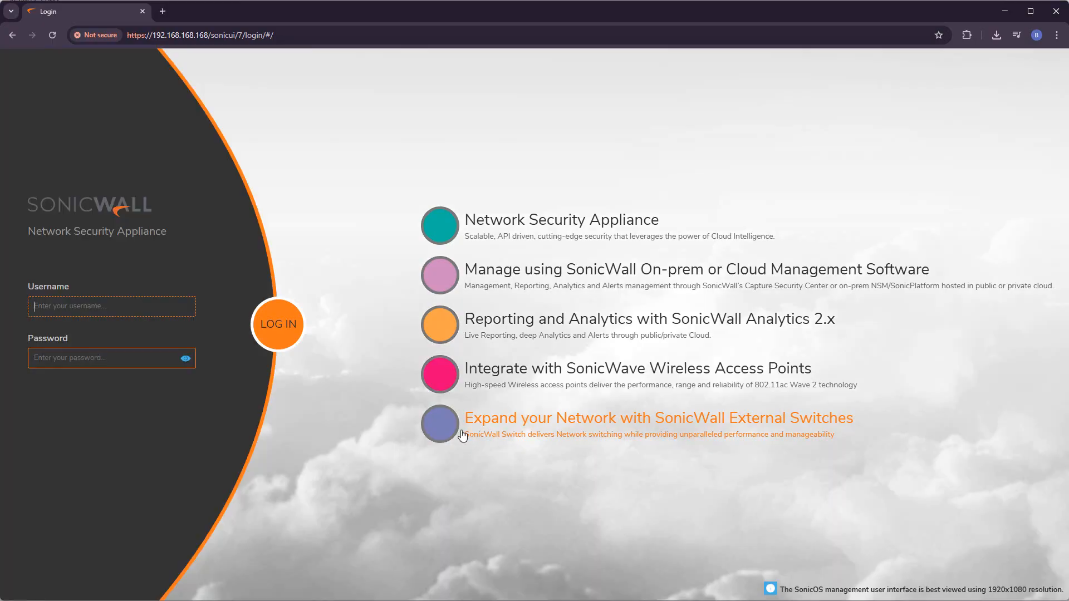
Step: Sign in with username admin and the default password
type("admin")
key("Tab")
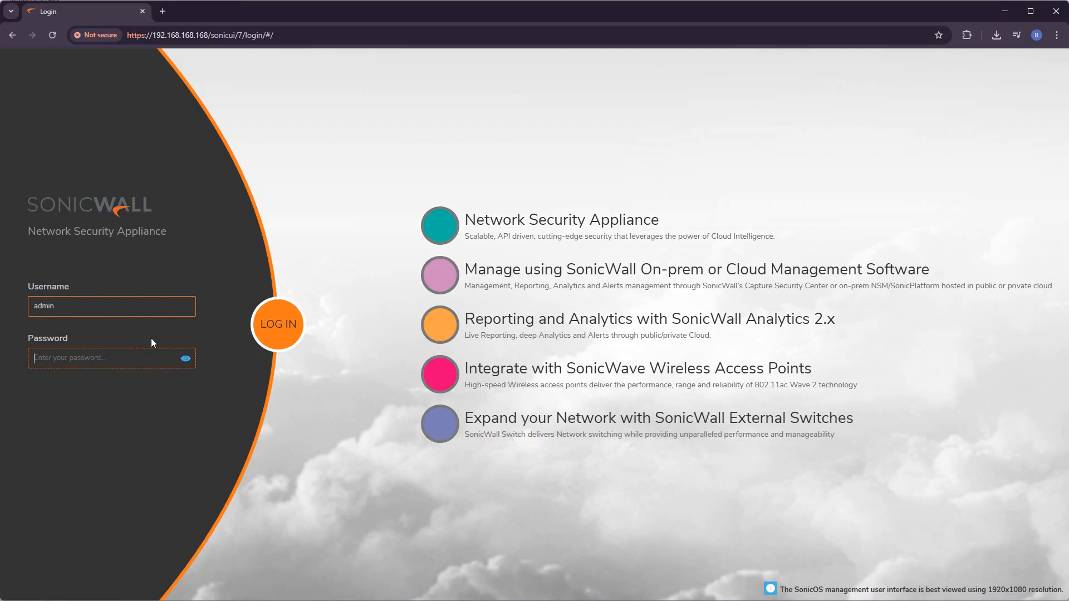
type("password")
key("Return")
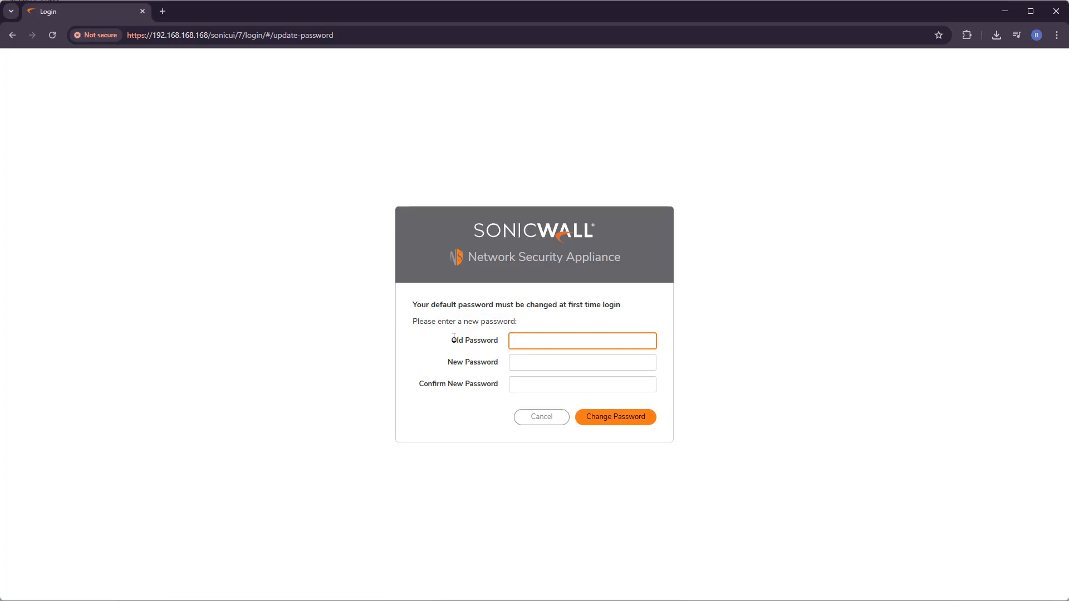
Step: Enter the old admin password, a new password and its confirmation, then save the change
key("Tab")
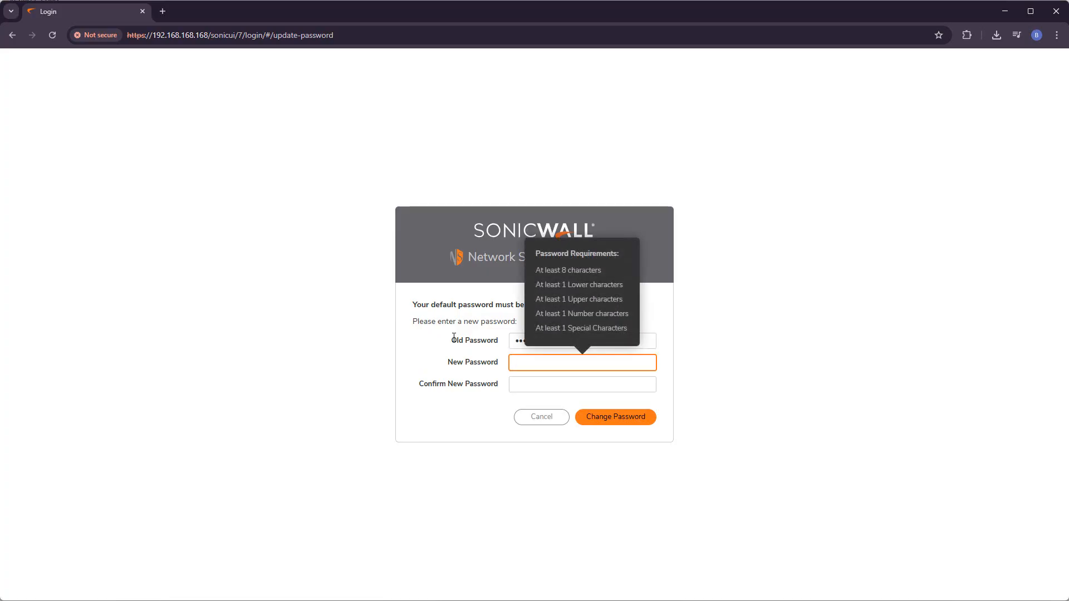
type("A12")
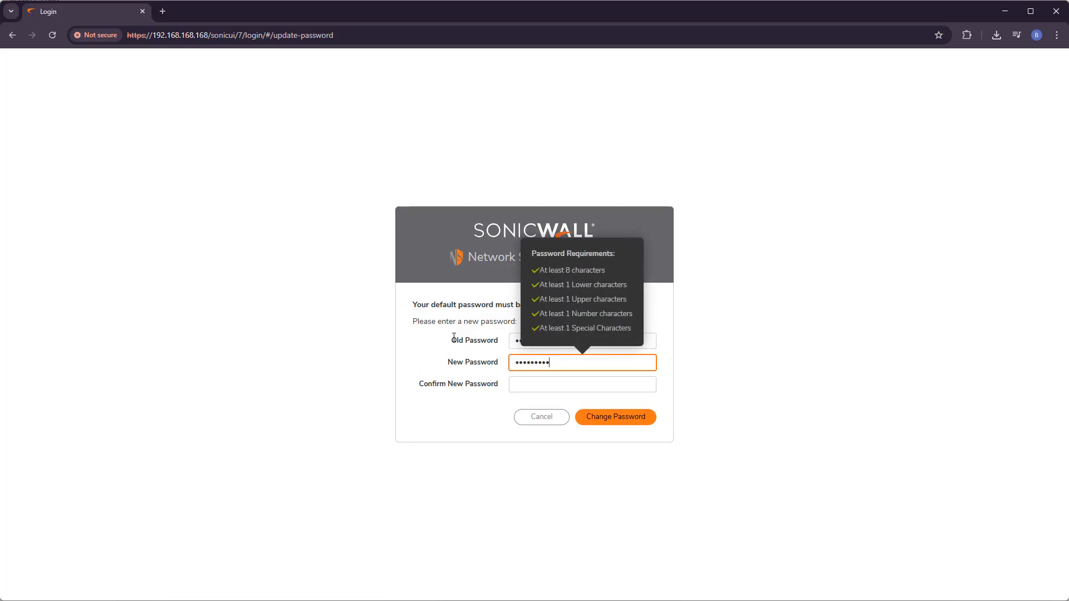
key("Tab")
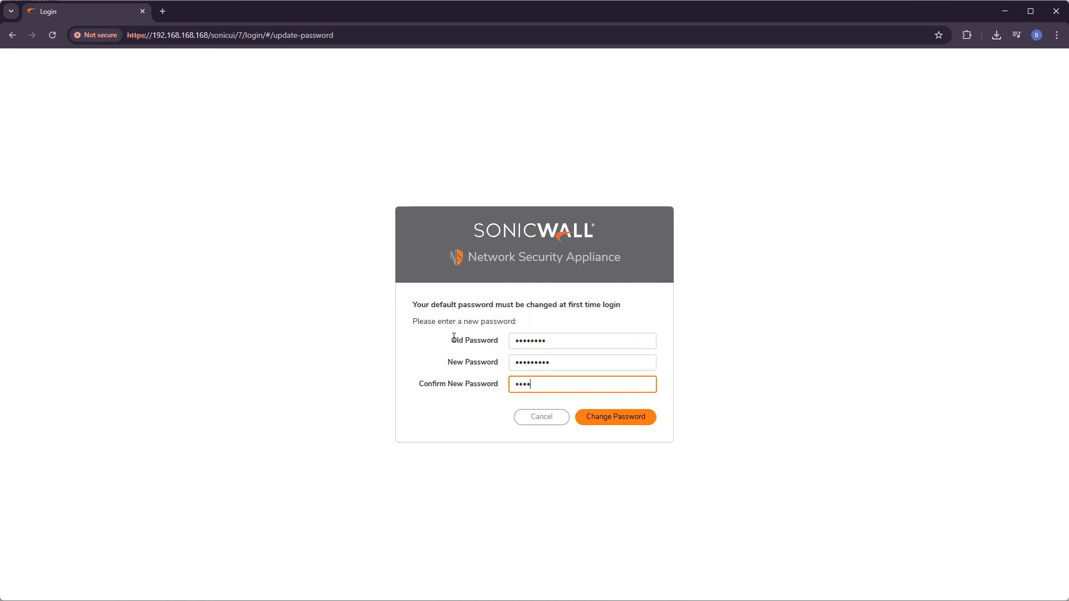
left_click(624, 418)
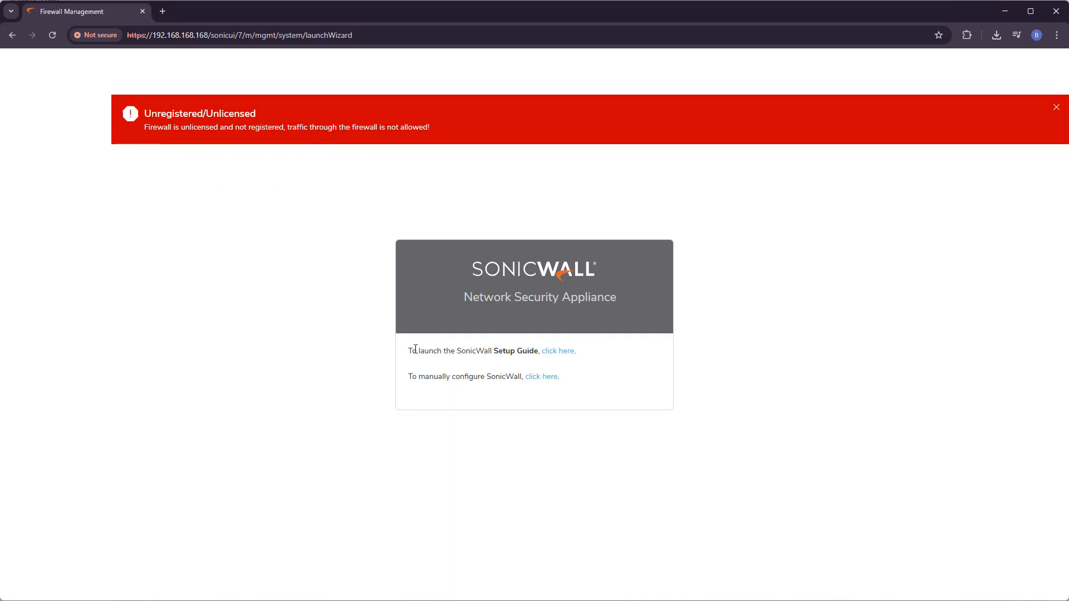
Step: Use the 'click here' manual-configuration link to bypass the Setup Guide and reach the dashboard
left_click_drag(410, 349, 631, 350)
left_click(631, 372)
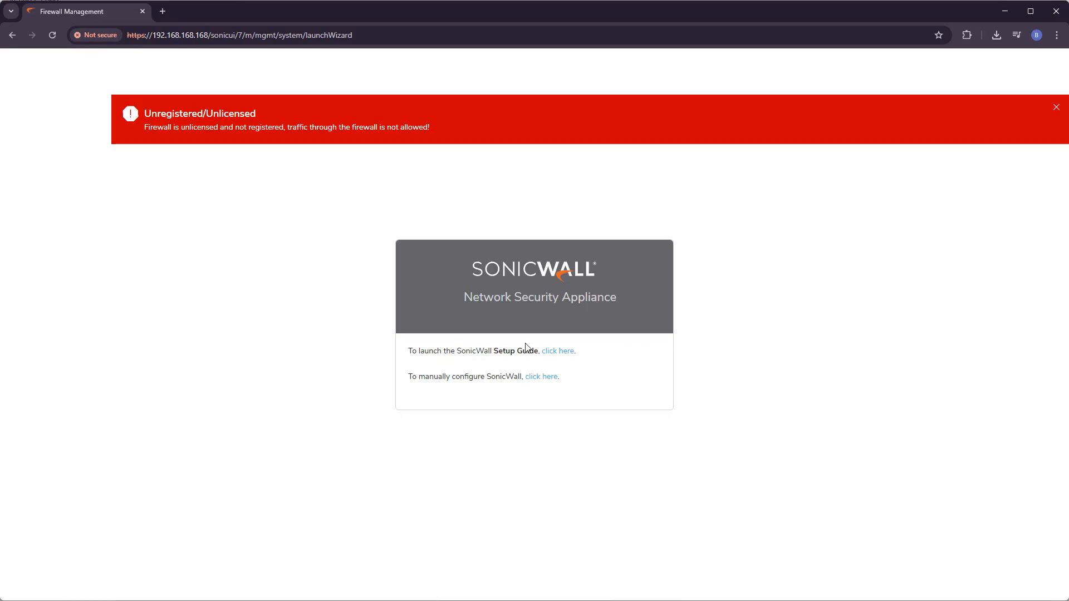
left_click_drag(419, 382, 485, 380)
left_click(525, 429)
left_click(545, 378)
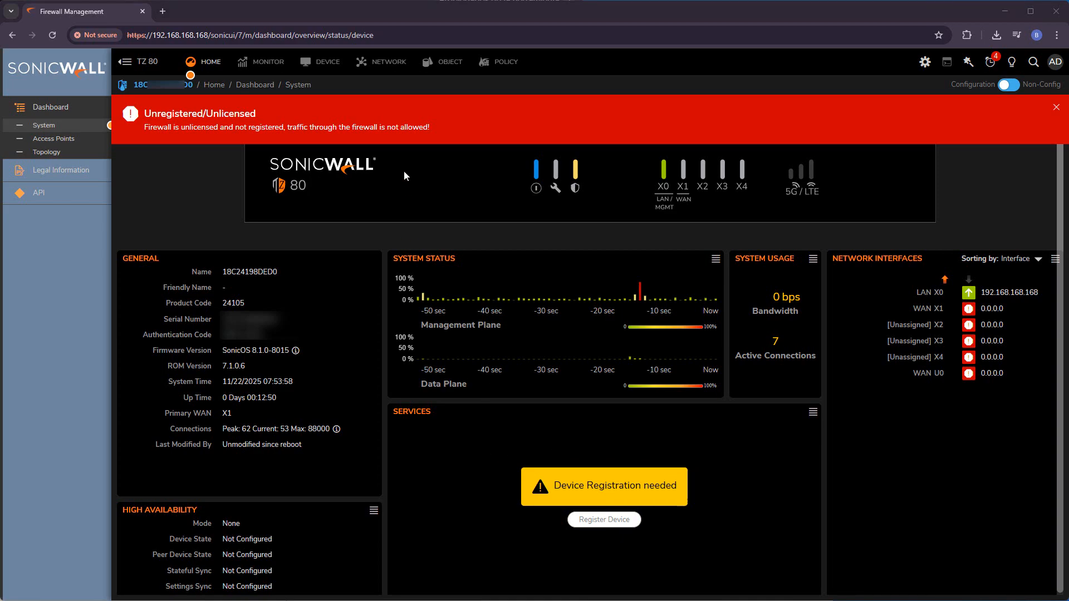
Step: Renew X1's DHCP lease on the Interfaces page to get 192.168.111.223, then return home
left_click(378, 66)
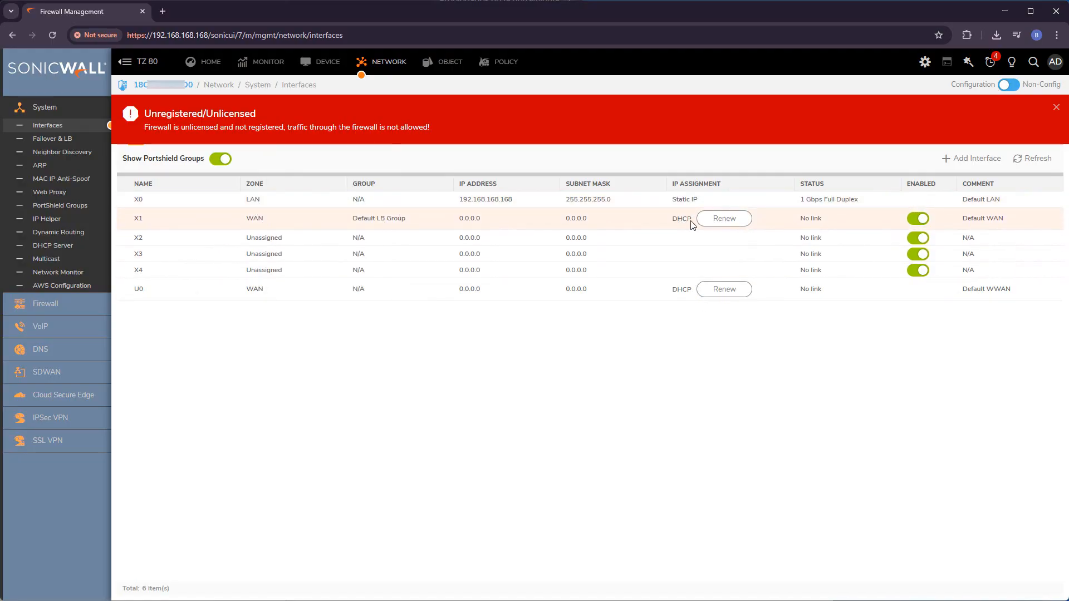
mouse_move(685, 221)
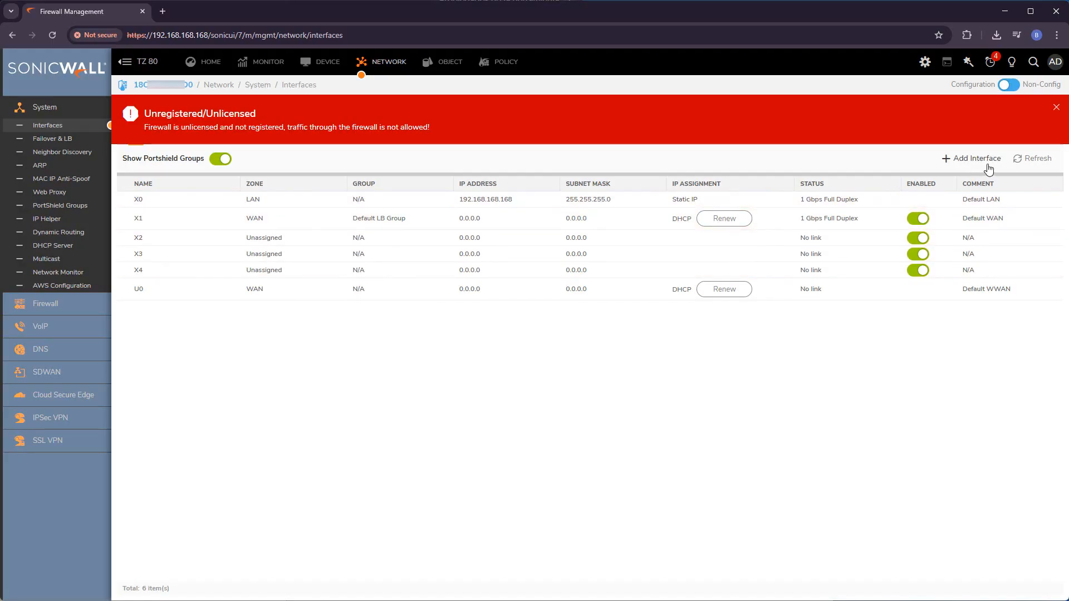
left_click(1030, 160)
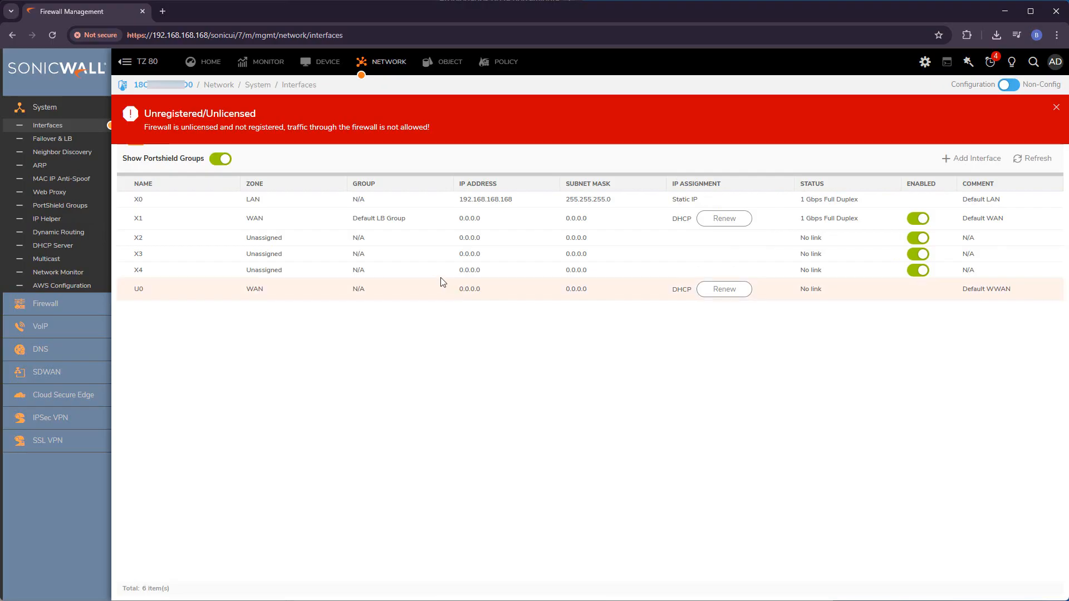
left_click(1030, 160)
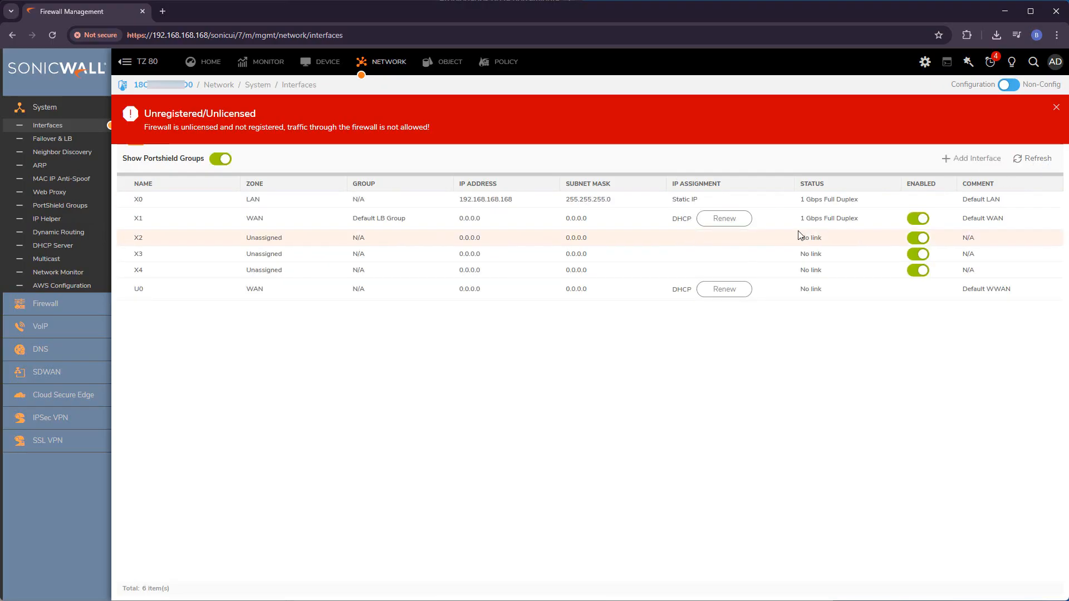
left_click(724, 219)
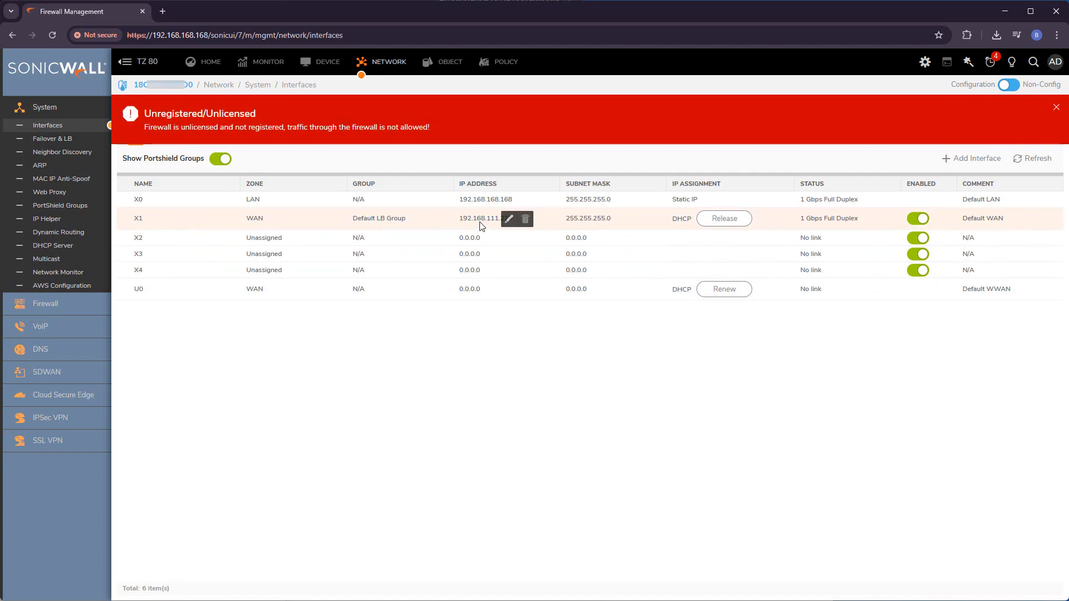
left_click(209, 71)
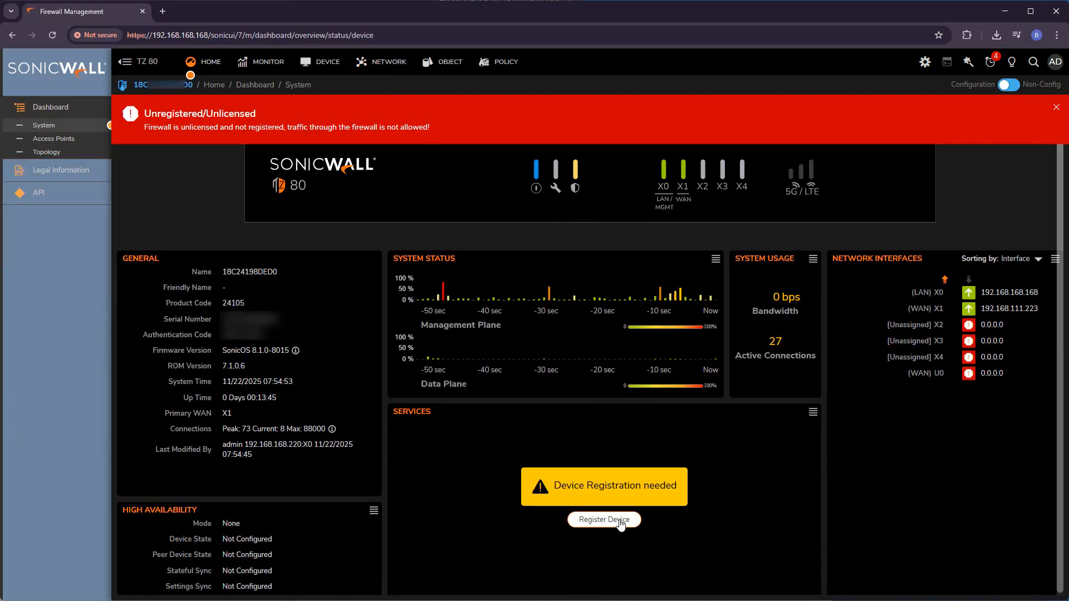
Step: Register the device with the MySonicWall account e-mail and password, then submit the two-factor code
left_click(621, 520)
left_click(585, 346)
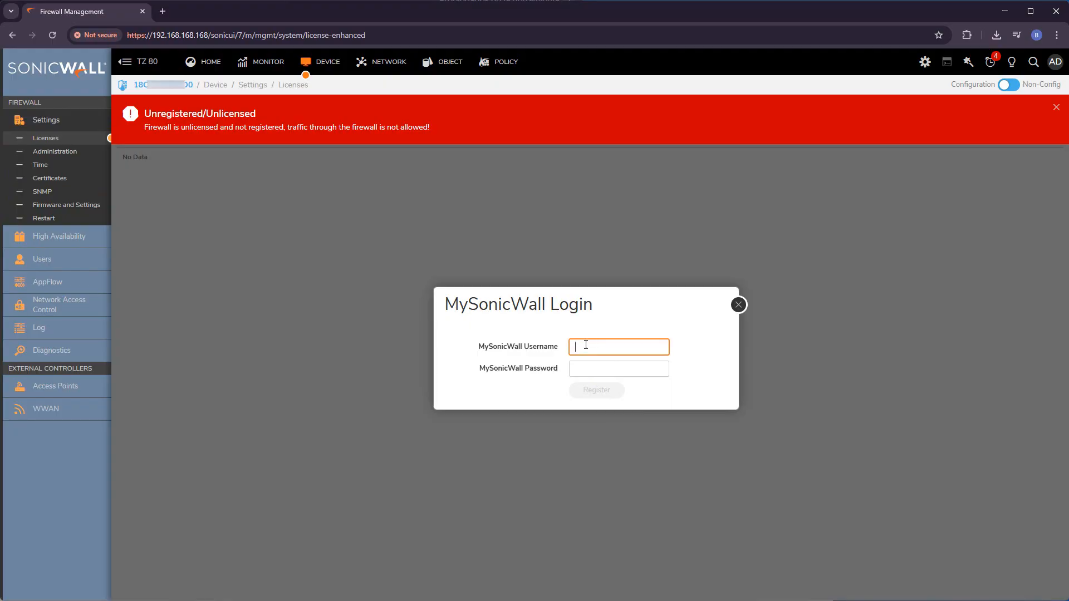
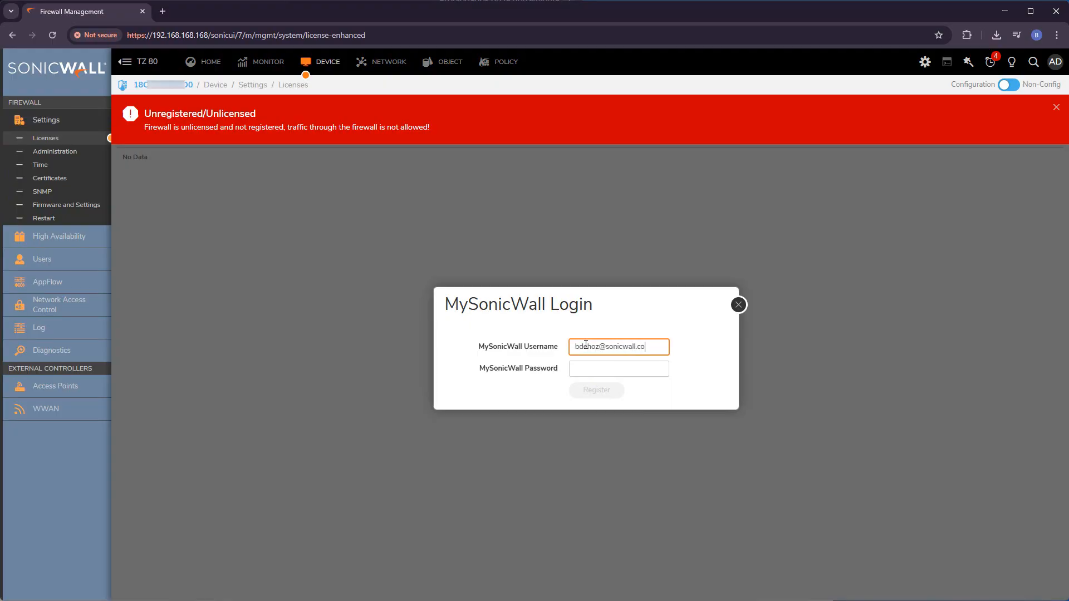
key("Tab")
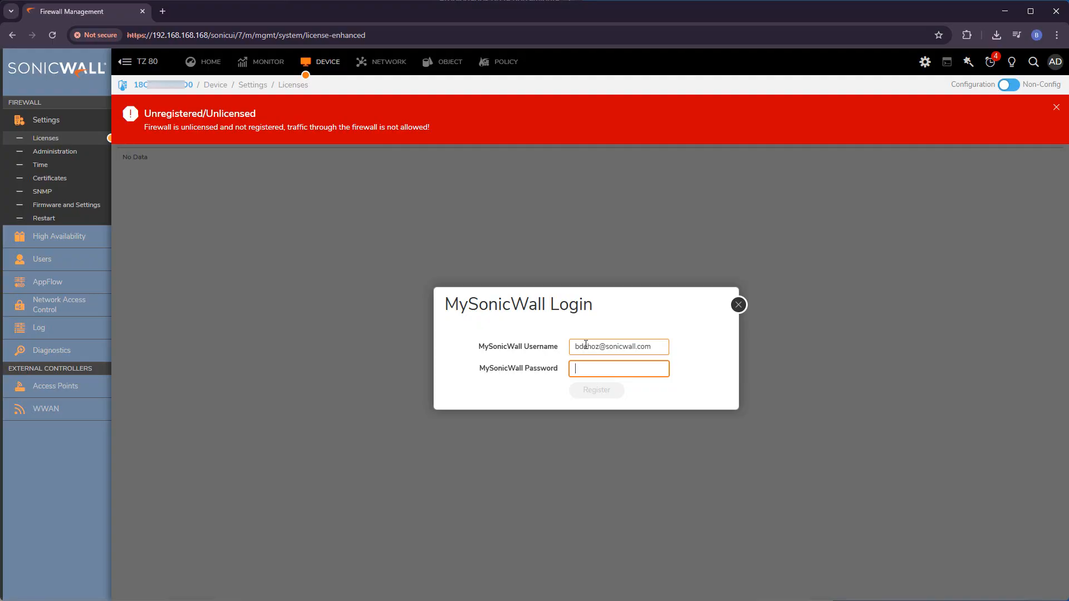
key("ctrl+v")
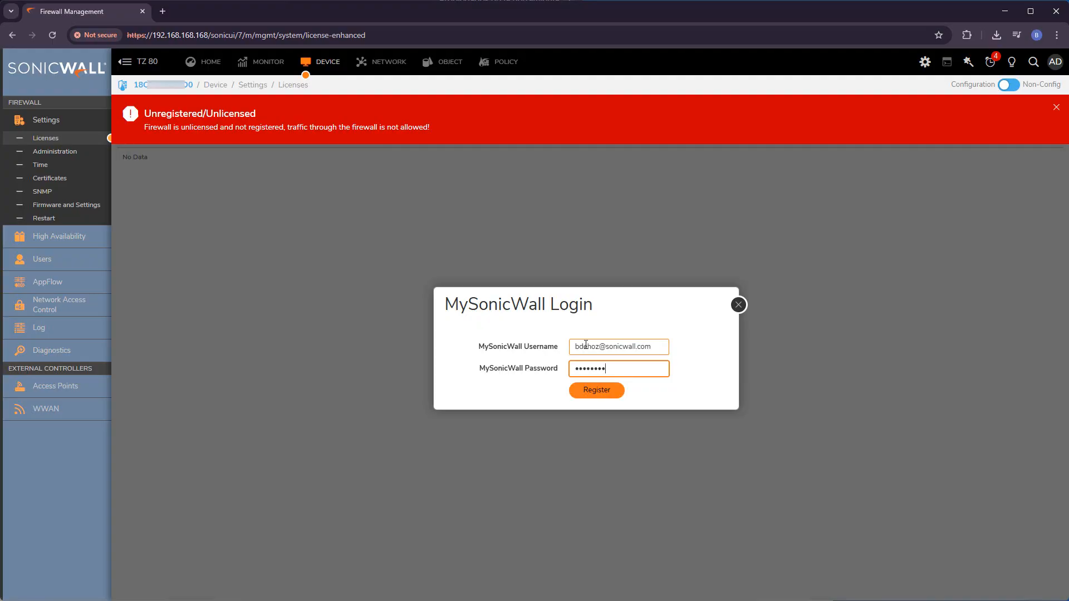
left_click(597, 396)
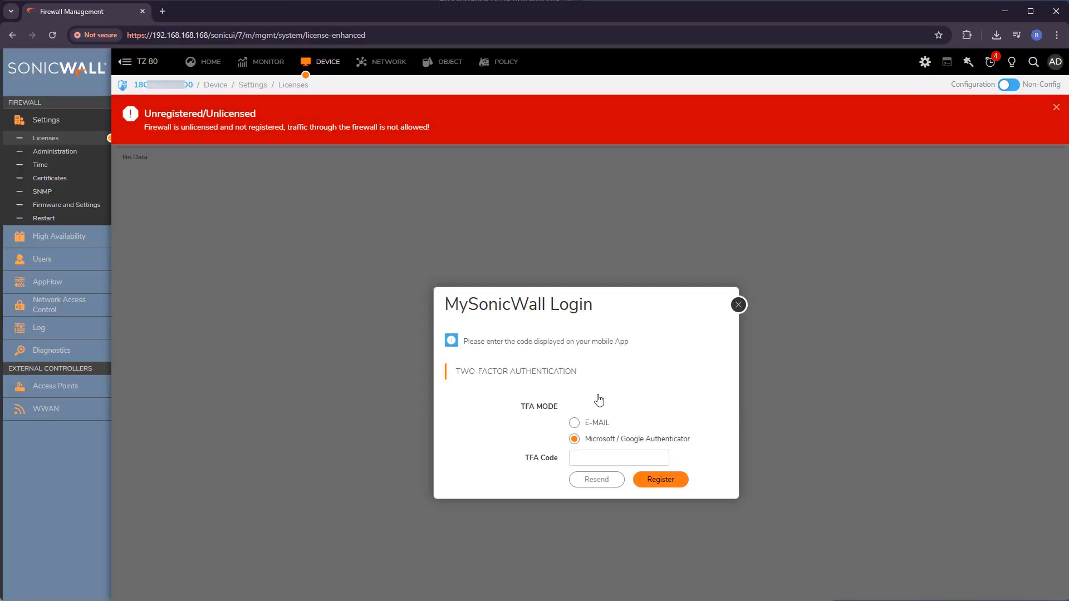
left_click(601, 454)
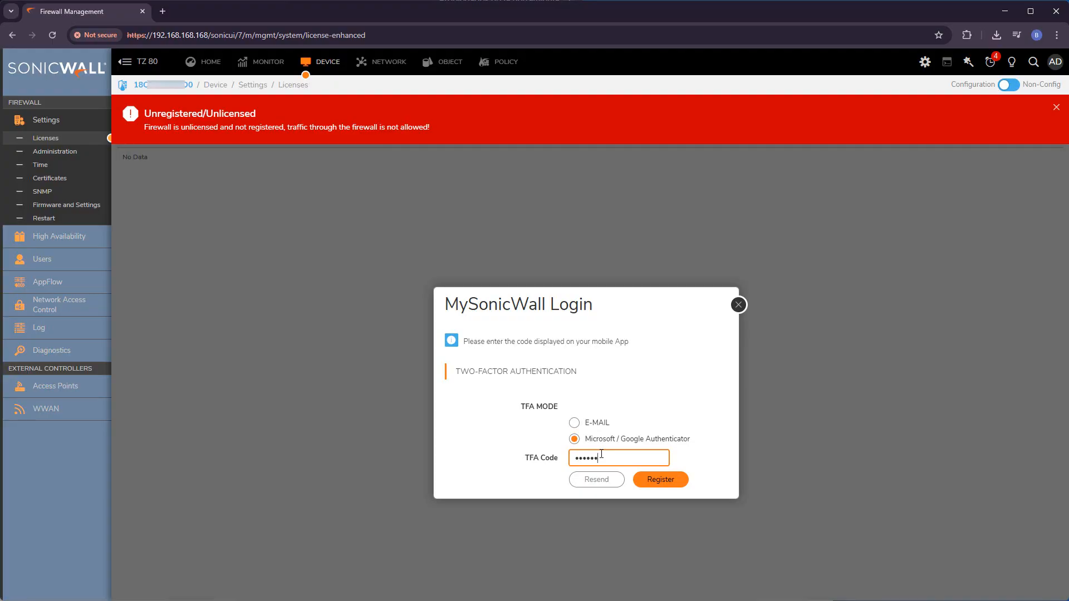
left_click(656, 480)
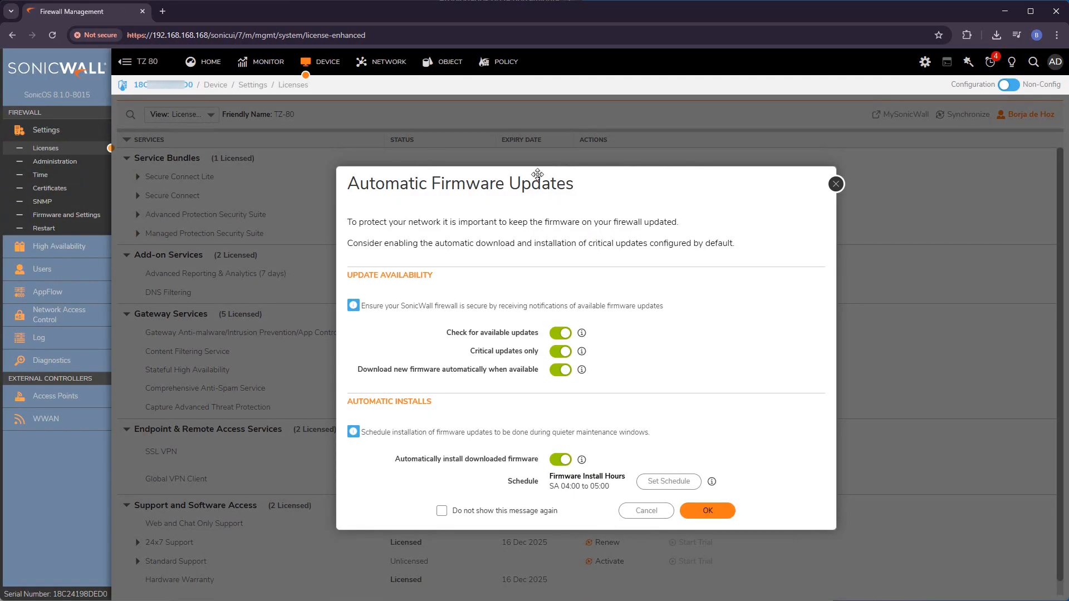
left_click_drag(546, 178, 511, 172)
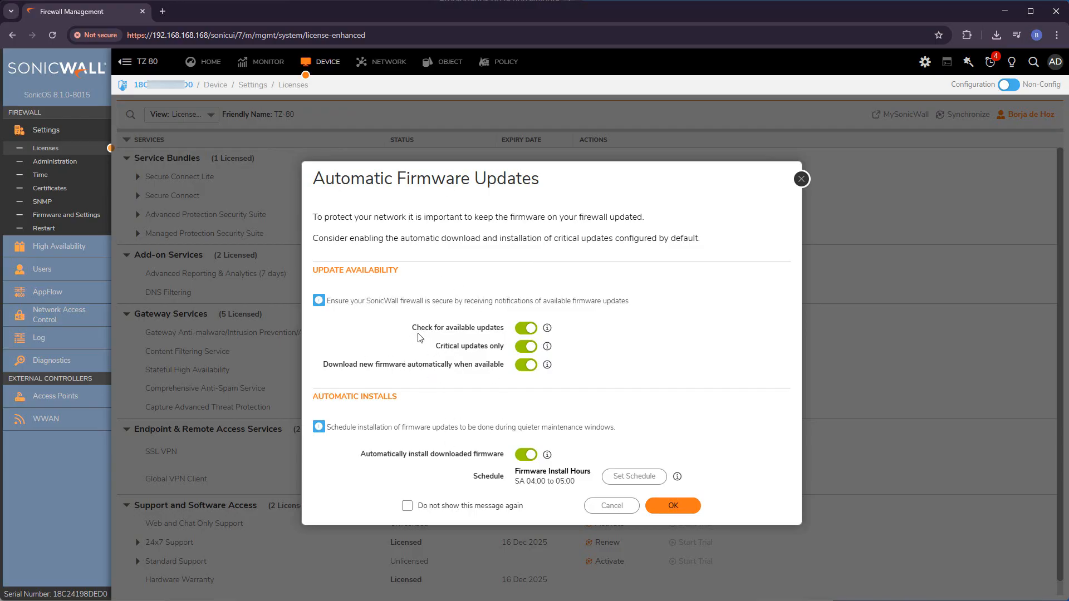
left_click_drag(408, 331, 510, 335)
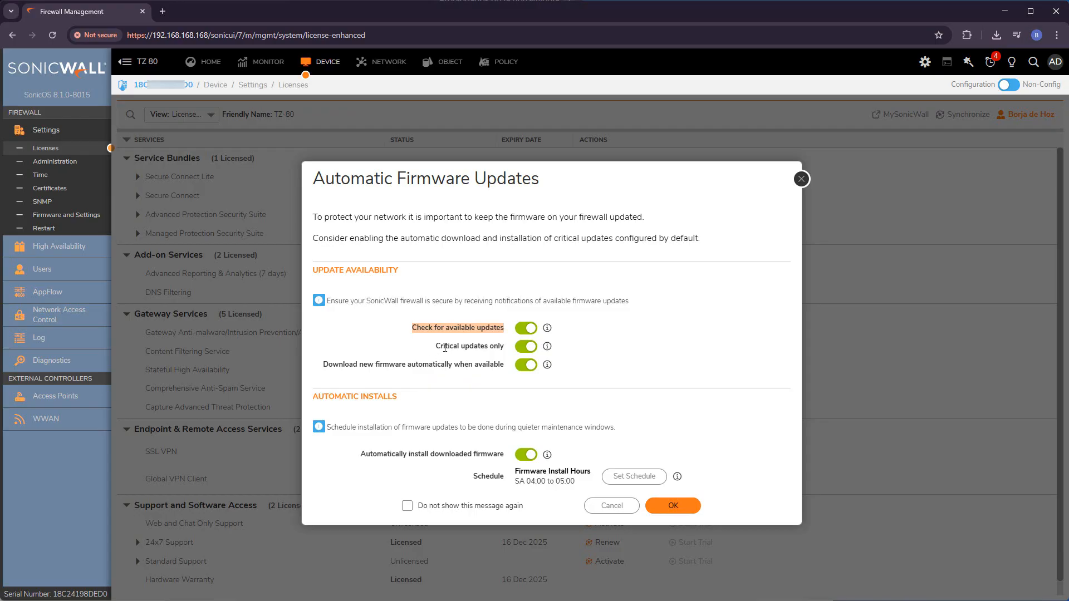
left_click_drag(504, 348, 435, 348)
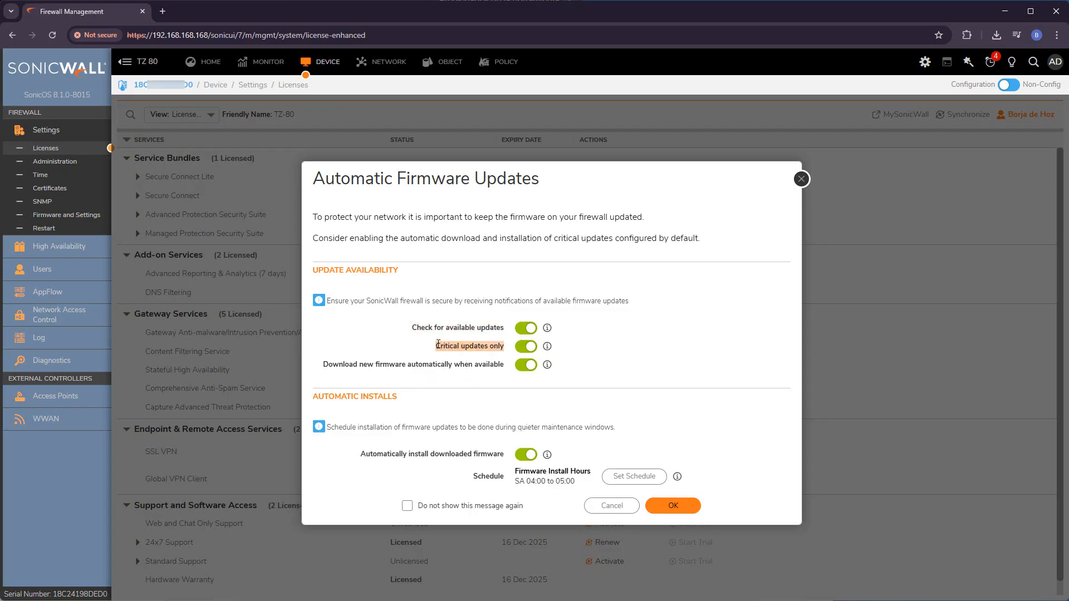
left_click(389, 359)
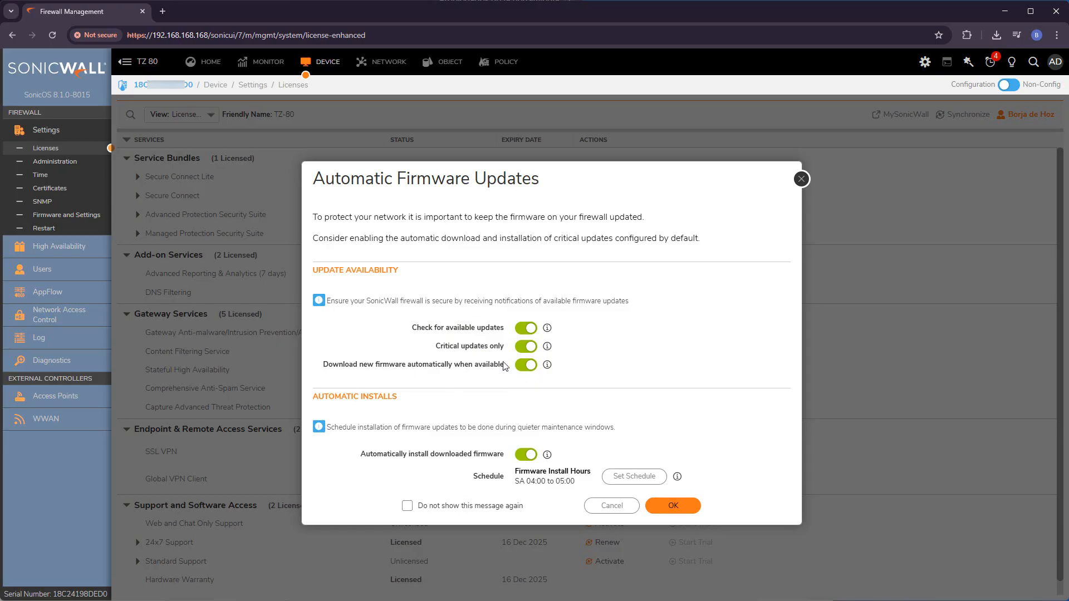
left_click_drag(324, 366, 441, 365)
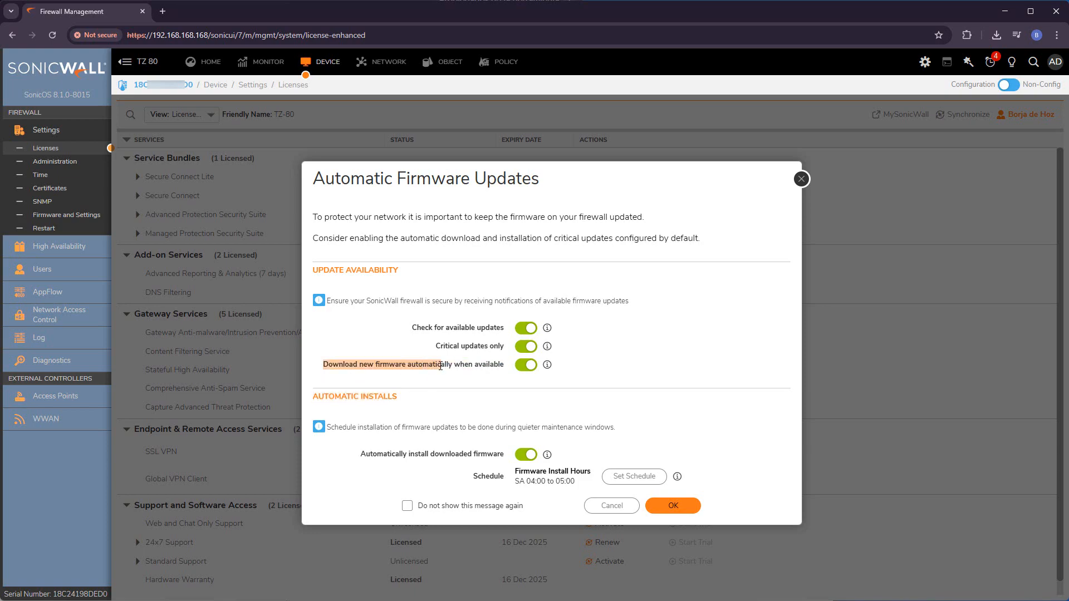
left_click(461, 387)
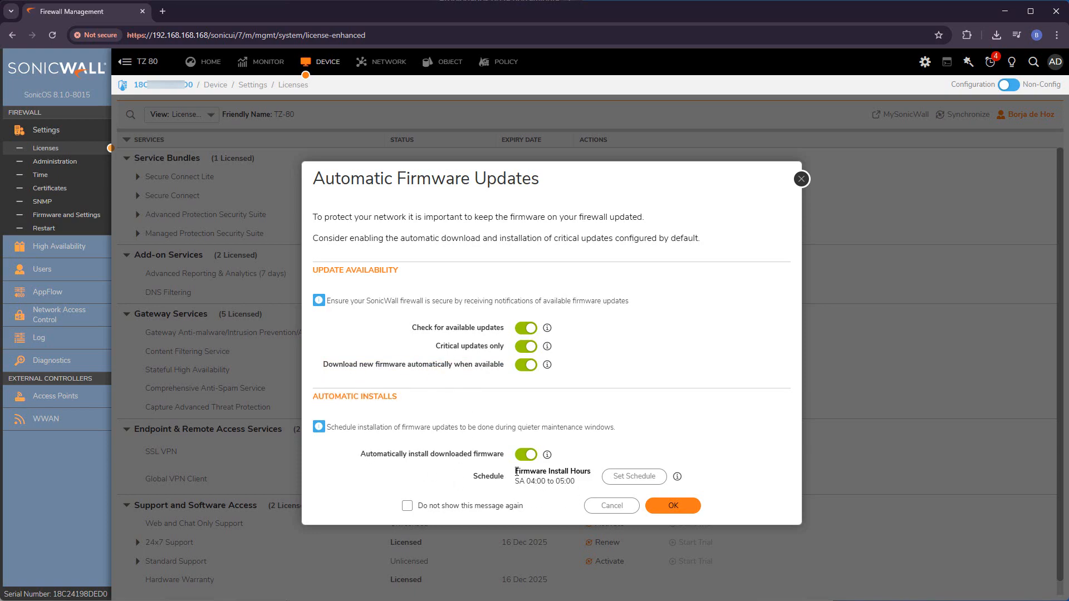
left_click_drag(581, 486, 503, 482)
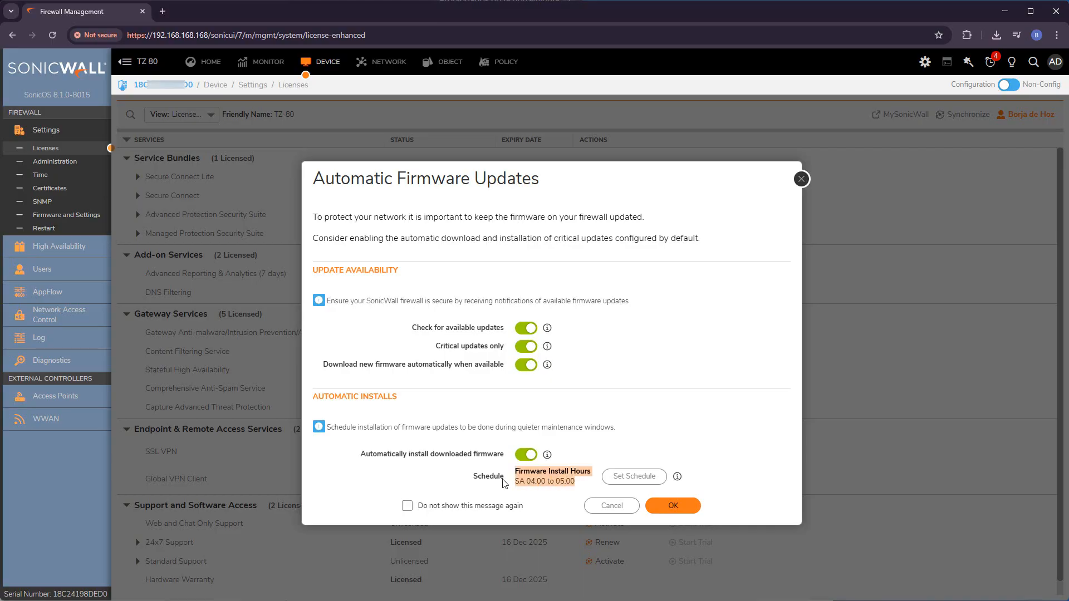
left_click(503, 480)
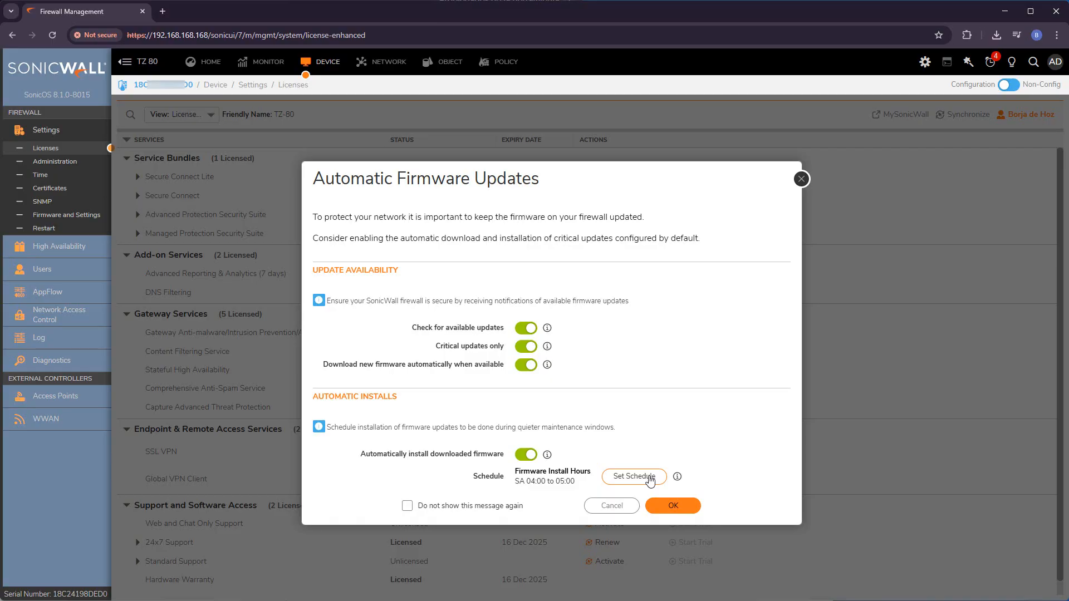
Step: Keep the default firmware install schedule, tick 'Do not show this message again', and confirm with OK
left_click(649, 478)
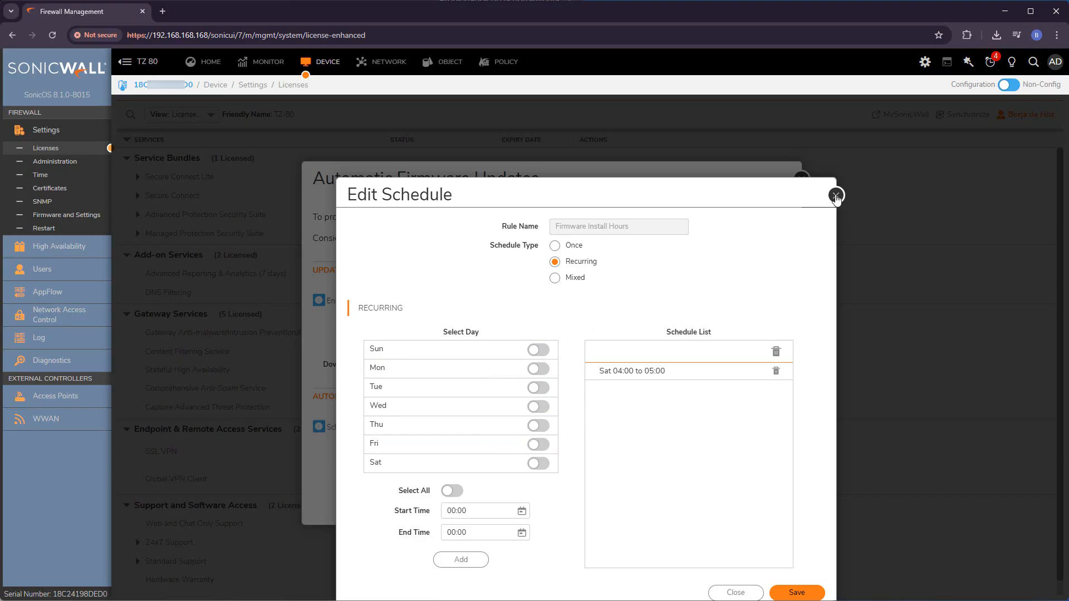
left_click(836, 196)
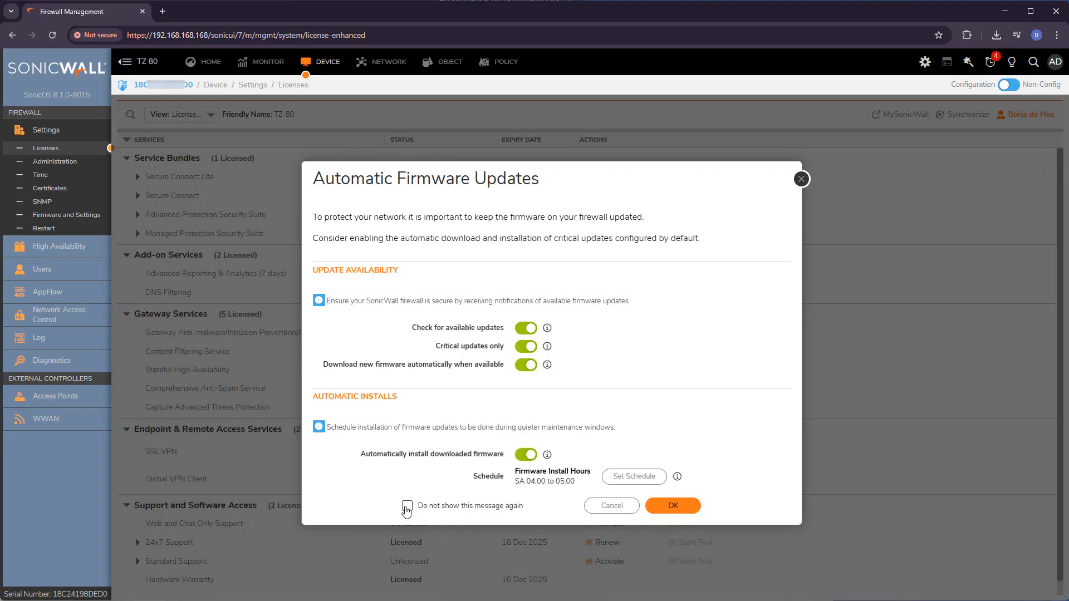
left_click(407, 506)
left_click(674, 505)
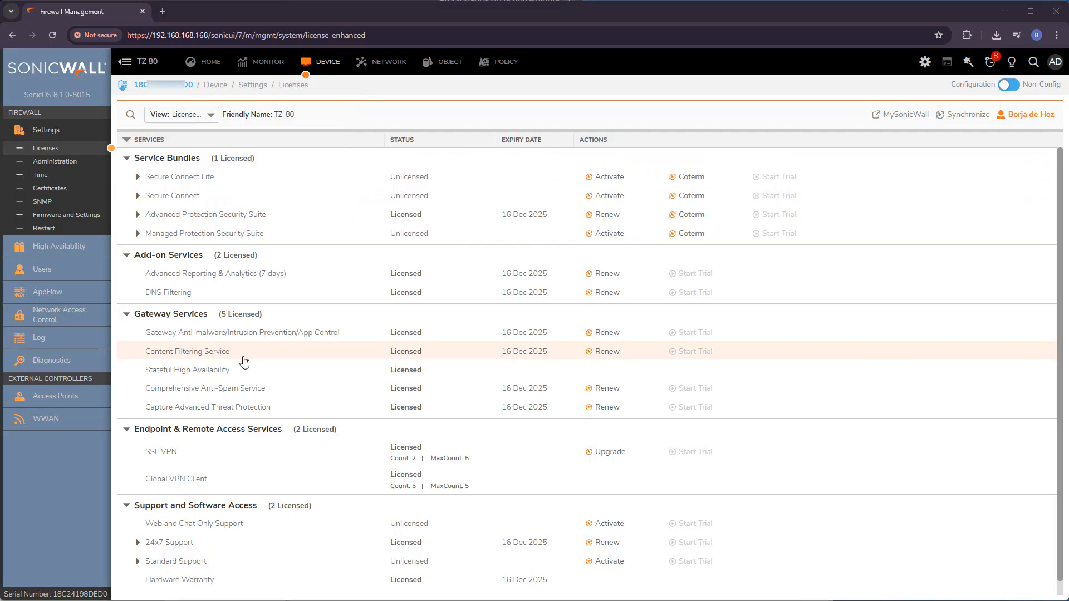
Step: Set the Firewall Name under Administration to 'Back to basics', accept, and reload the interface
left_click(59, 161)
left_click(585, 158)
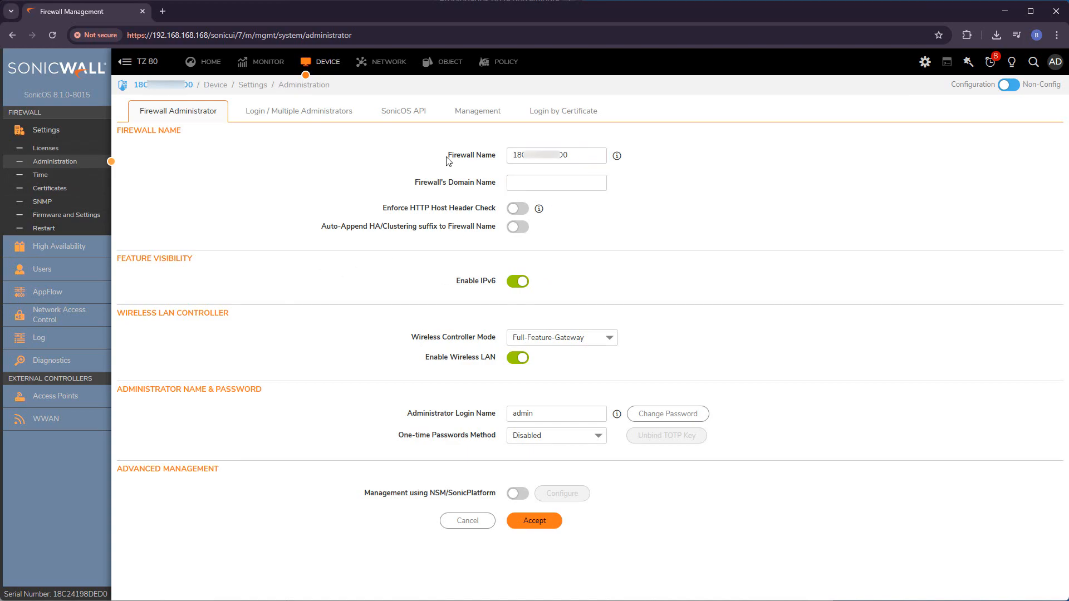
left_click_drag(585, 158, 507, 156)
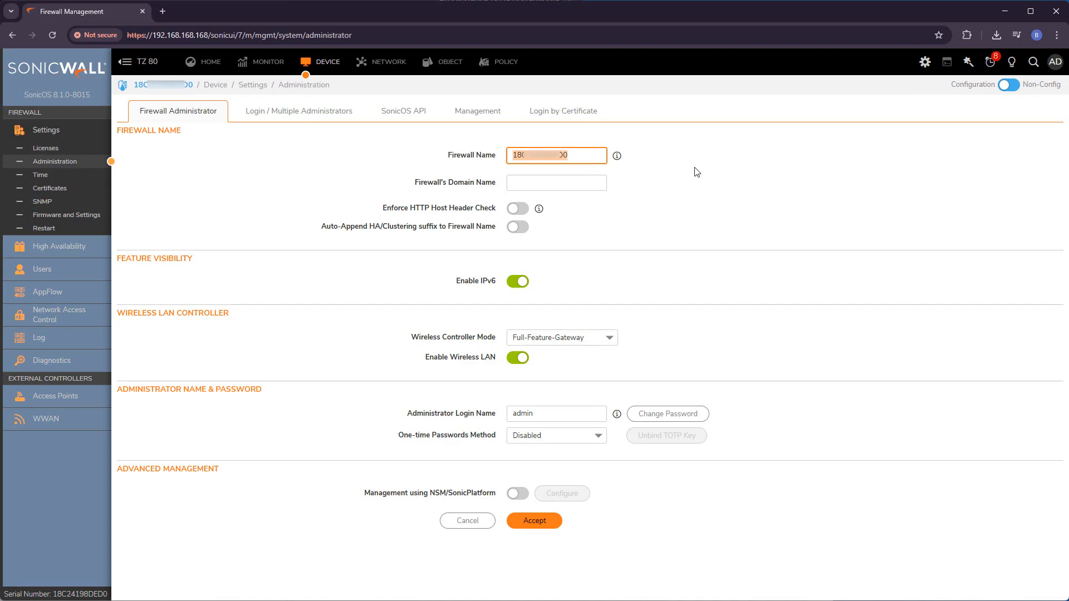
type("Back to basics")
left_click(539, 521)
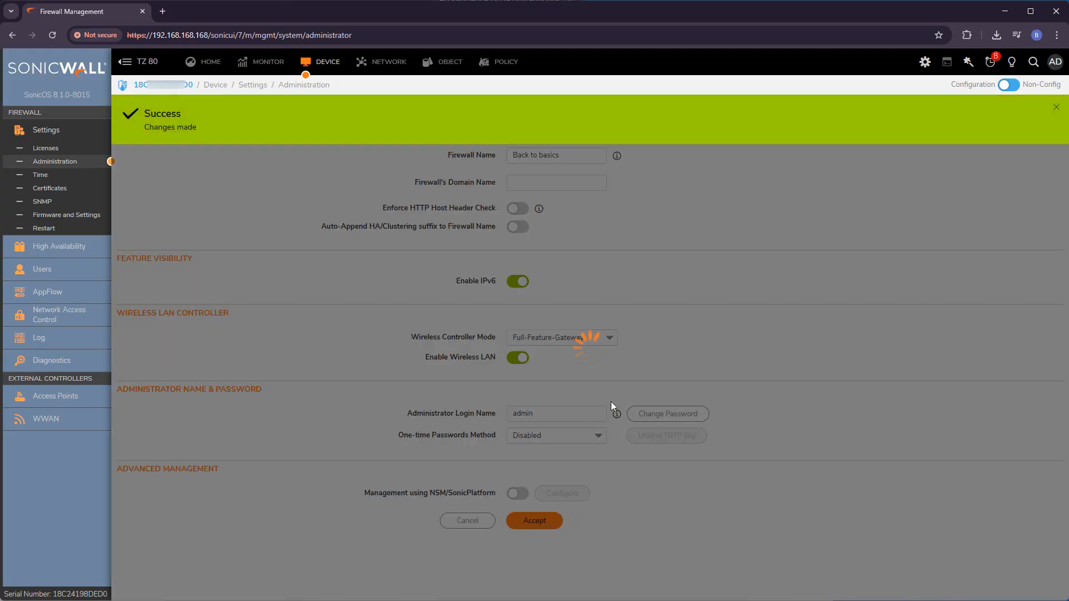
left_click(1056, 107)
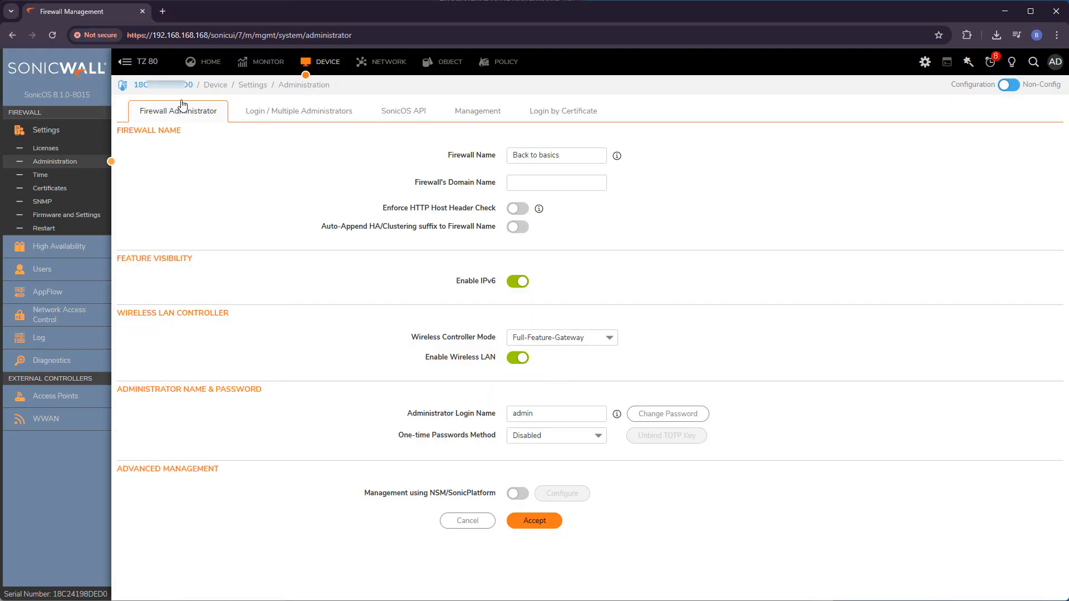
left_click(51, 35)
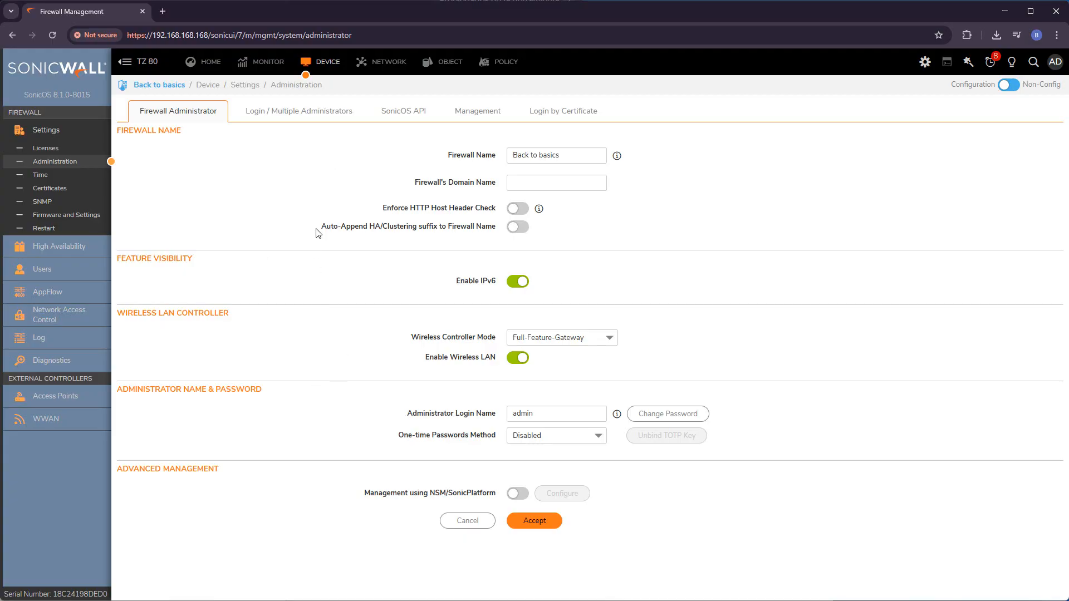
Step: Set 'Log out the Admin after inactivity' to 55 minutes on Login / Multiple Administrators and accept
left_click(292, 117)
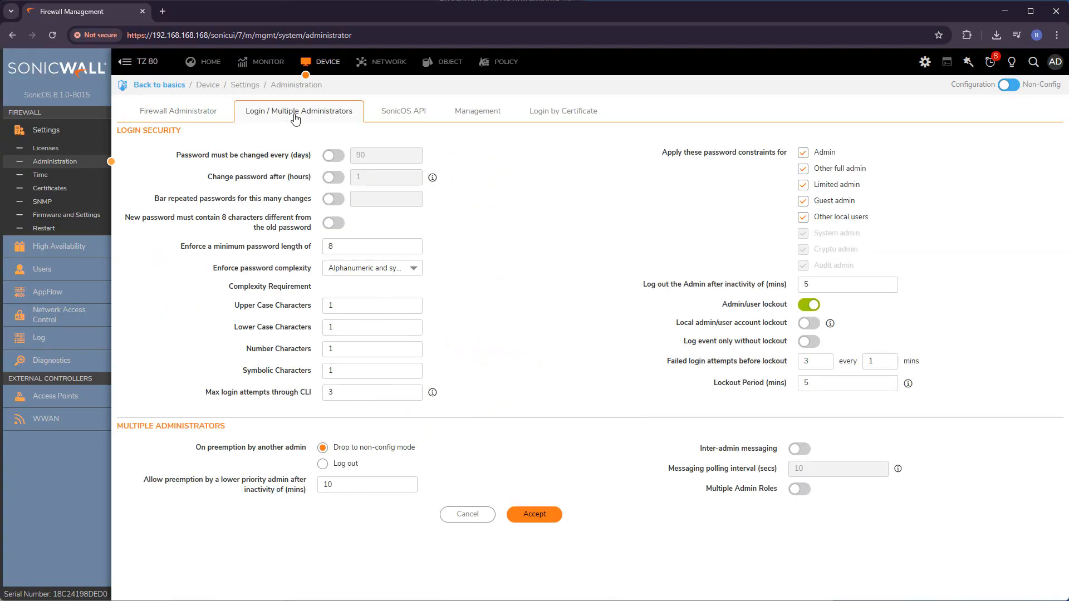
left_click_drag(642, 285, 736, 284)
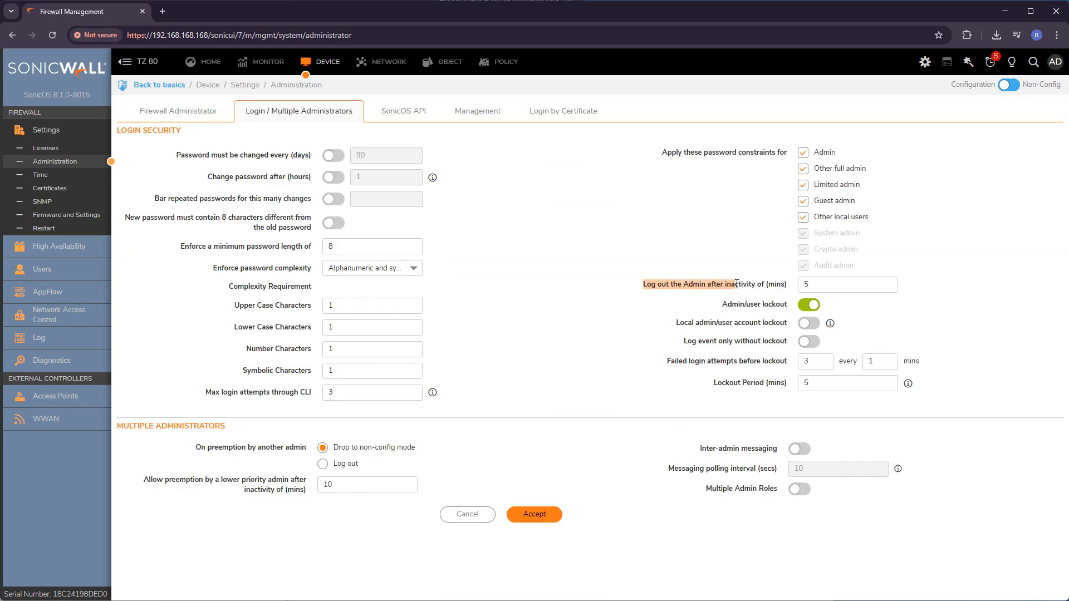
left_click(824, 285)
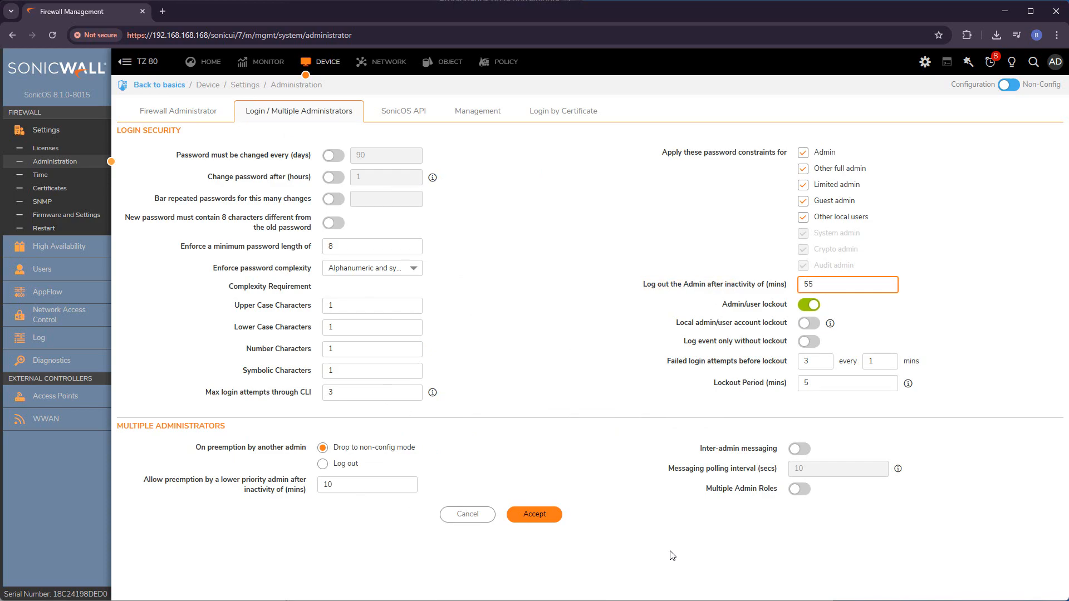
left_click(549, 519)
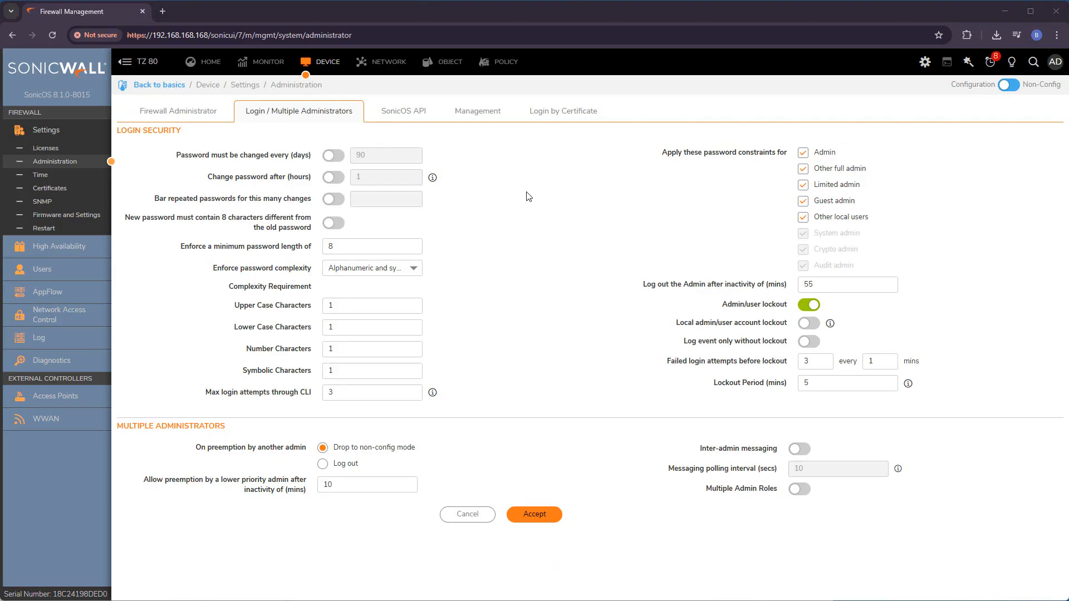
left_click(486, 122)
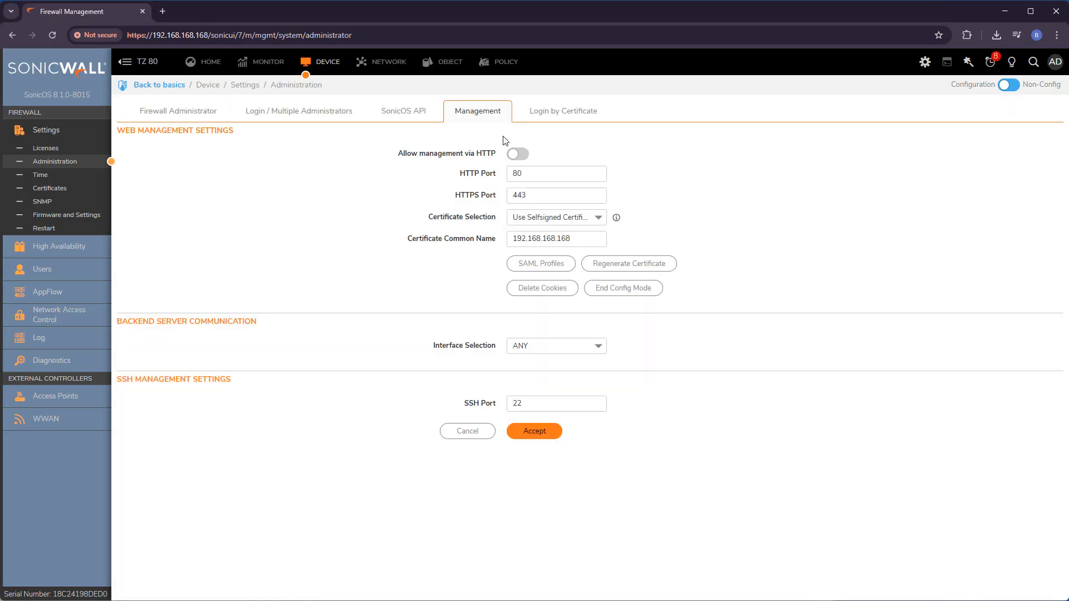
left_click_drag(461, 176, 499, 197)
left_click(472, 216)
double_click(539, 199)
left_click(497, 196)
left_click(544, 198)
left_click_drag(460, 406, 503, 539)
left_click(487, 522)
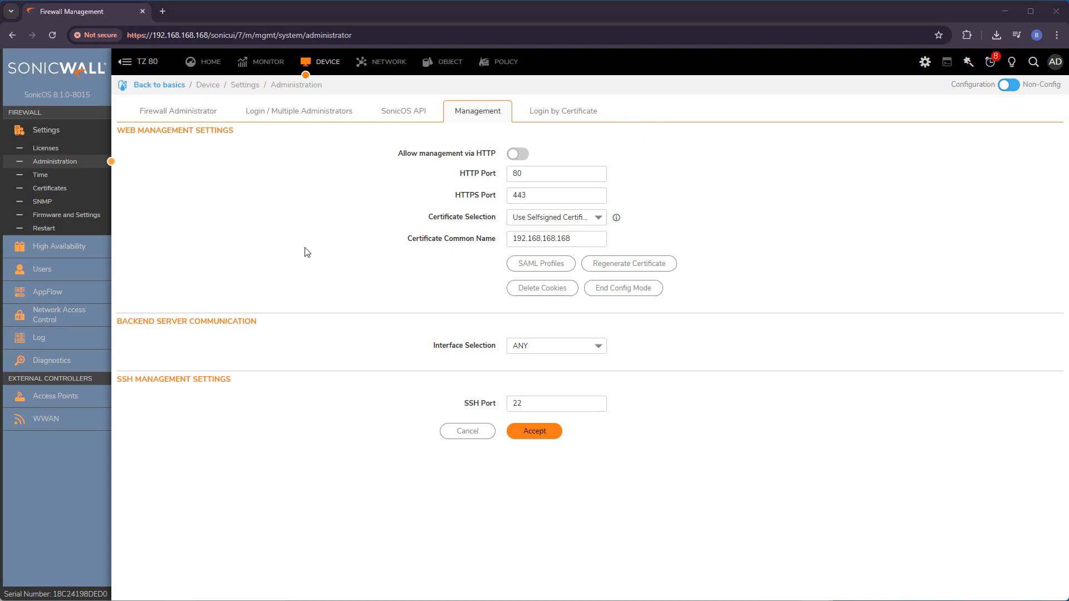
Step: Pick Europe (GMT+1:00) as the time zone under Settings > Time, accept, and go home
left_click(45, 177)
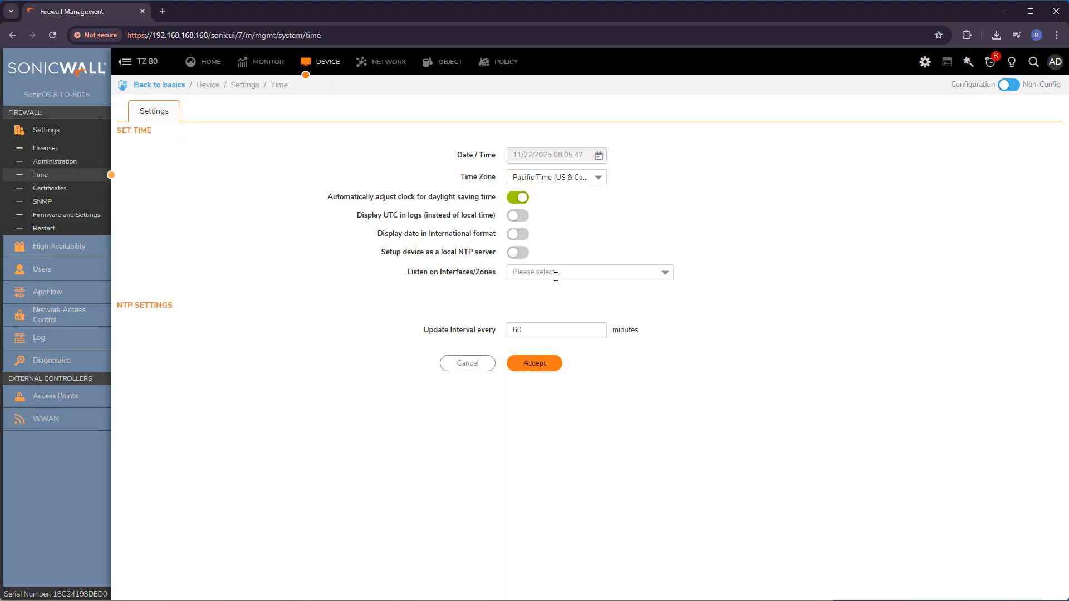
left_click(601, 179)
scroll(602, 256, "down", 8)
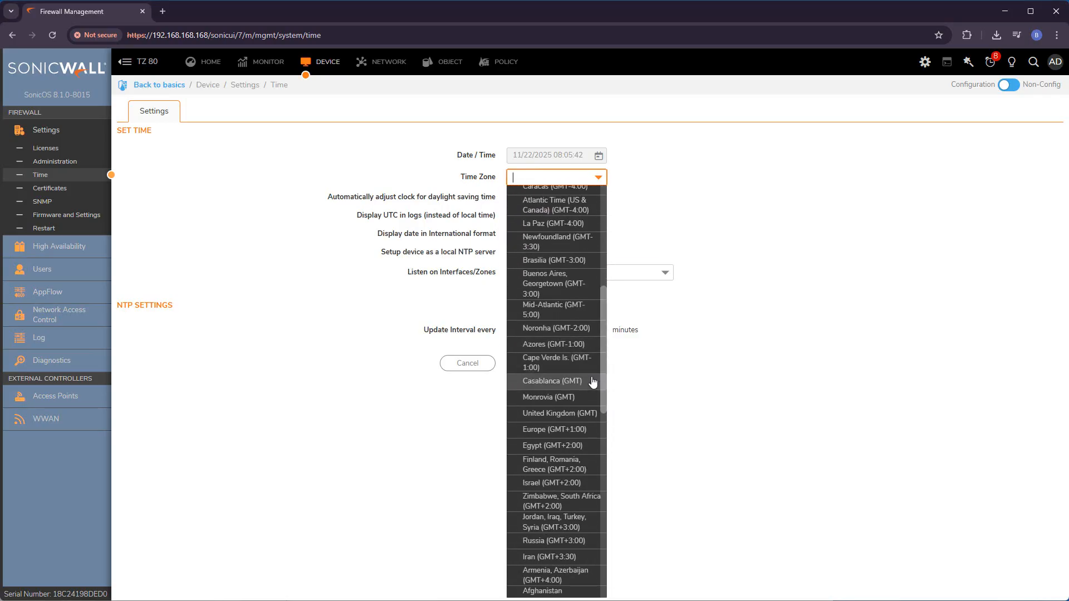
left_click(584, 431)
left_click(533, 365)
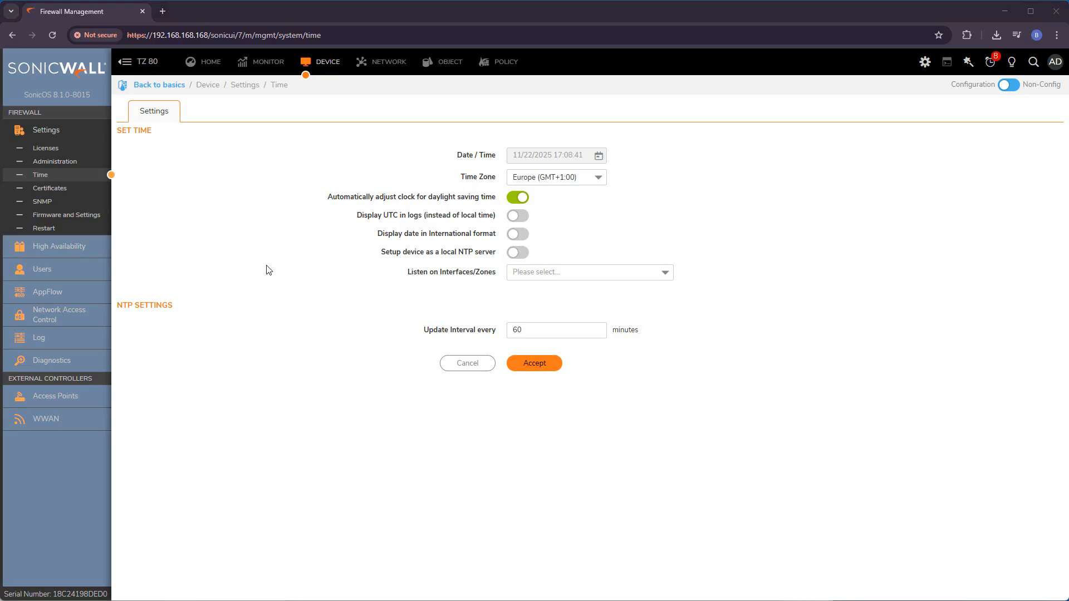
left_click(210, 62)
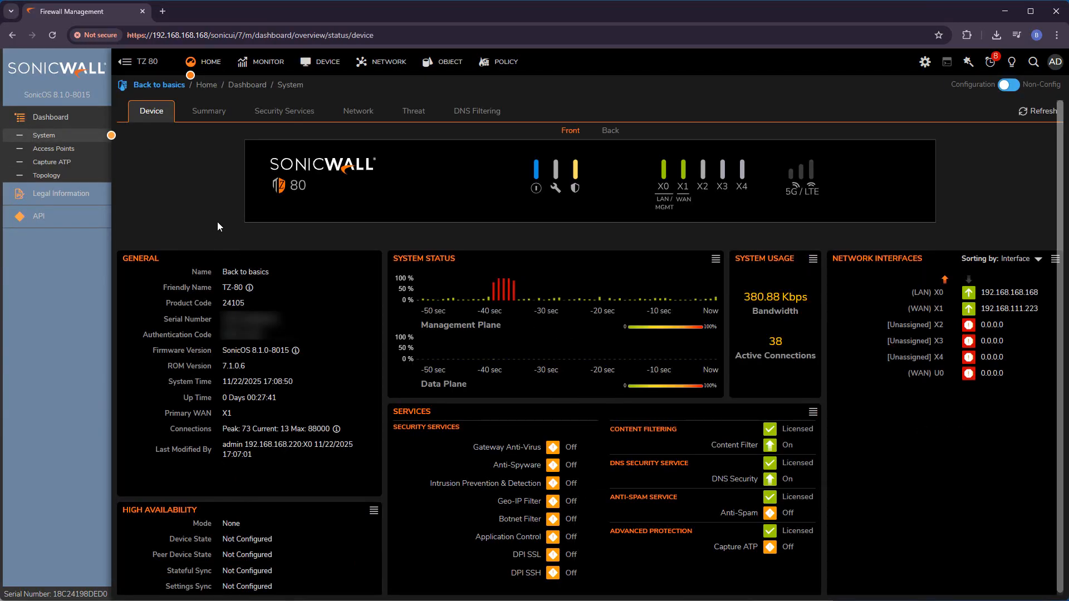